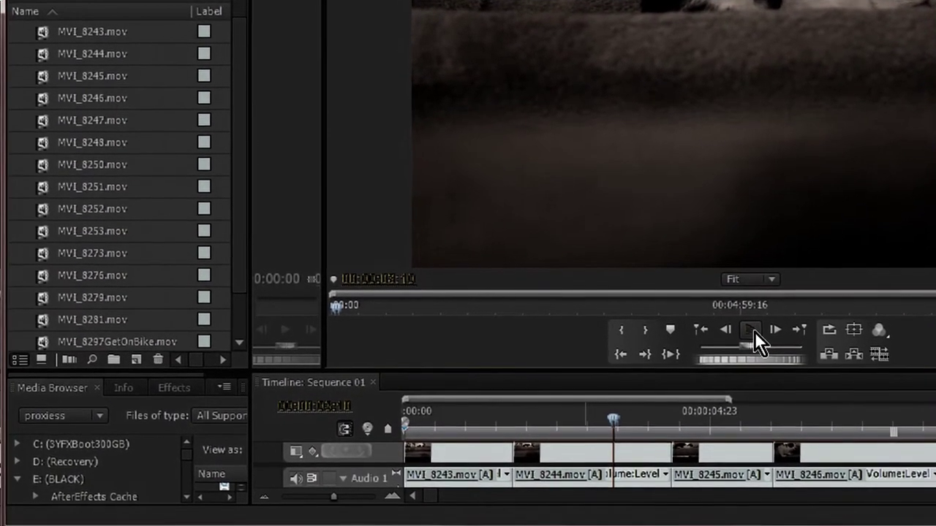
- Move the playhead to two later points to preview the rest of Sequence 01
click(712, 411)
click(829, 421)
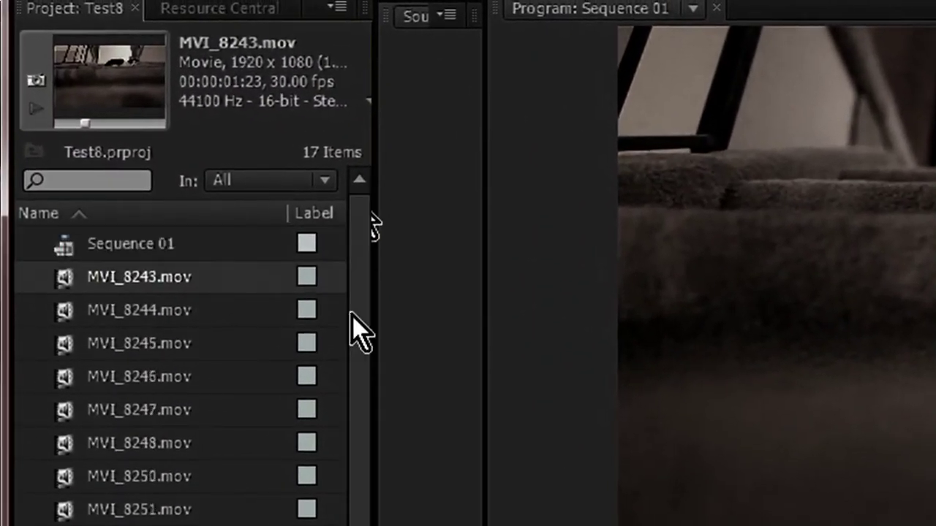
- Make the selected MVI clips offline with the Media Files Remain on Disk option
drag(354, 316, 362, 476)
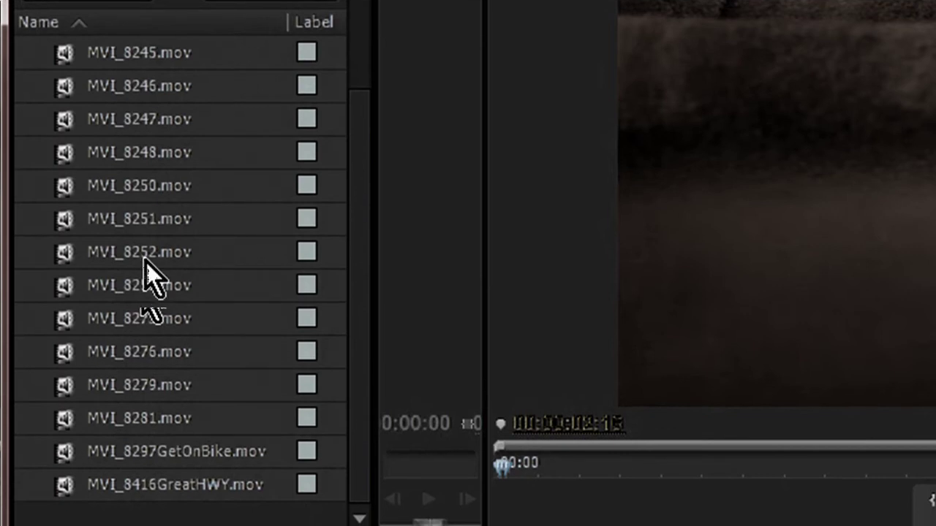
right_click(146, 263)
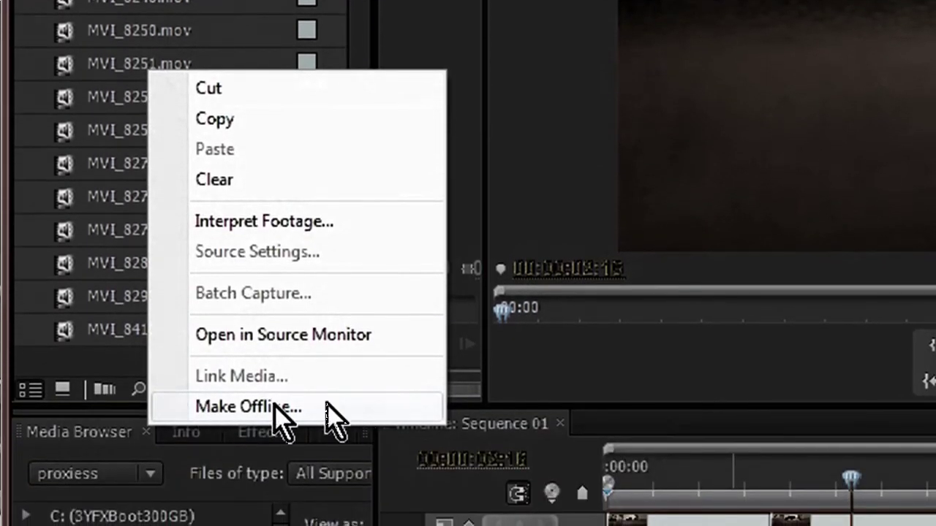
click(283, 407)
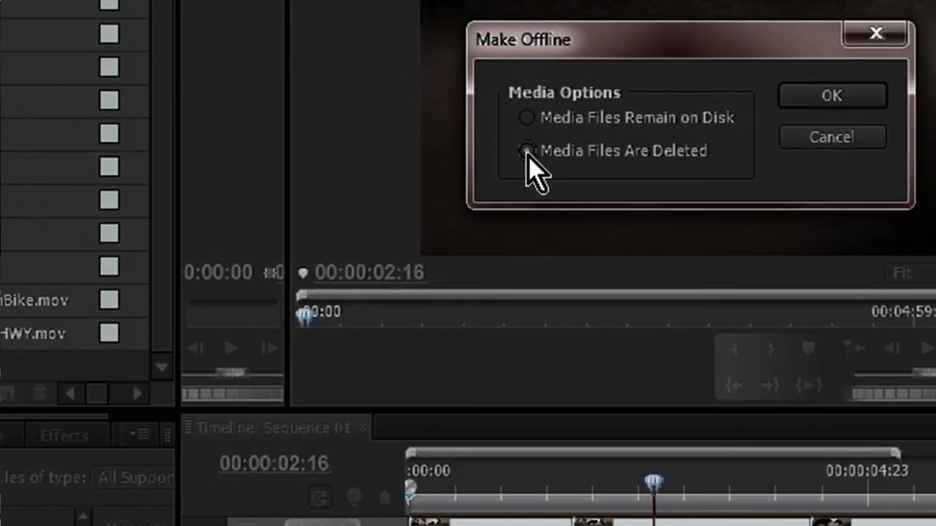
click(725, 147)
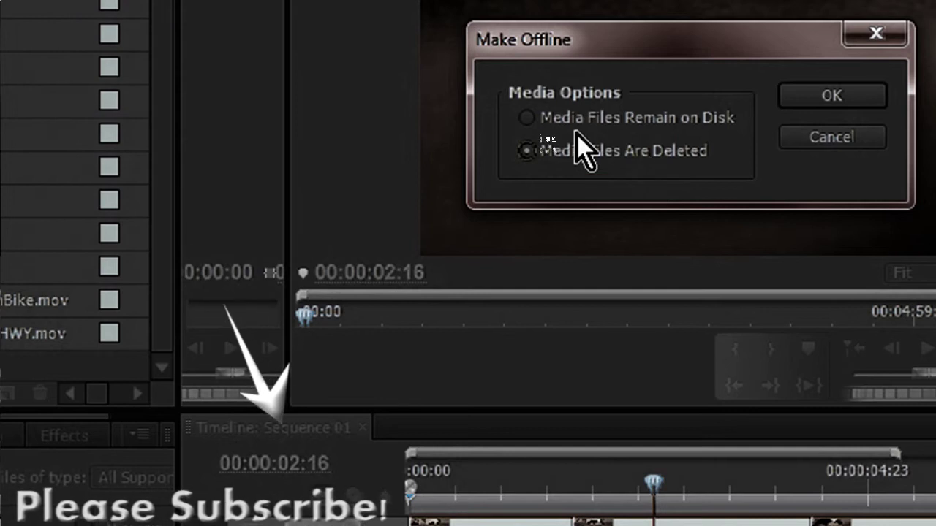
click(554, 119)
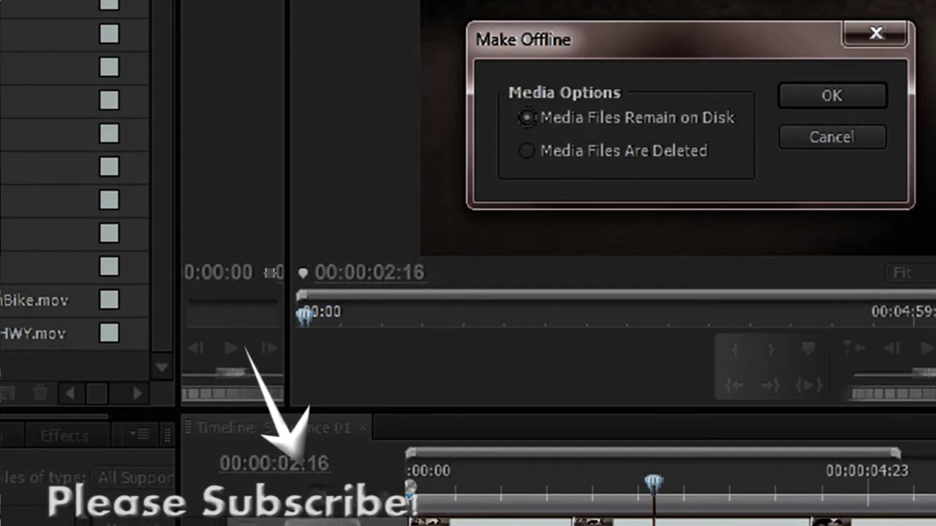
drag(641, 43, 347, 65)
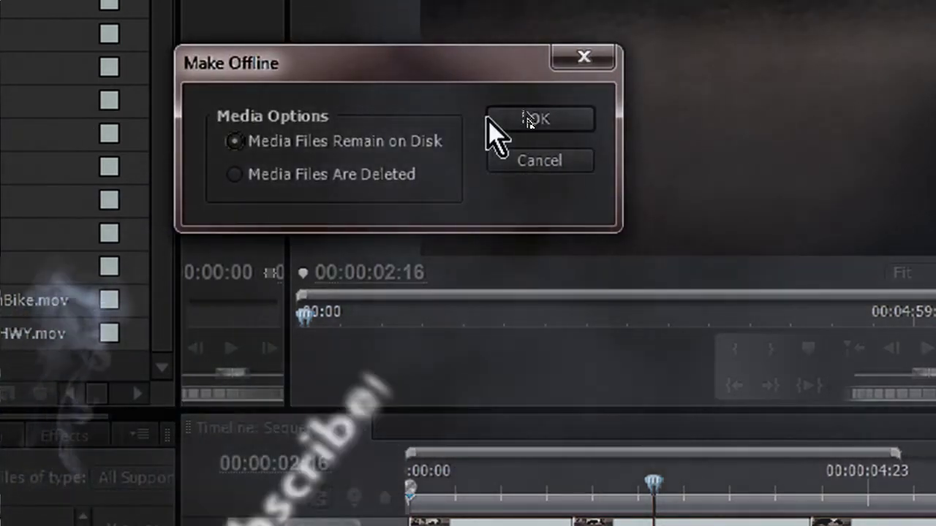
click(525, 121)
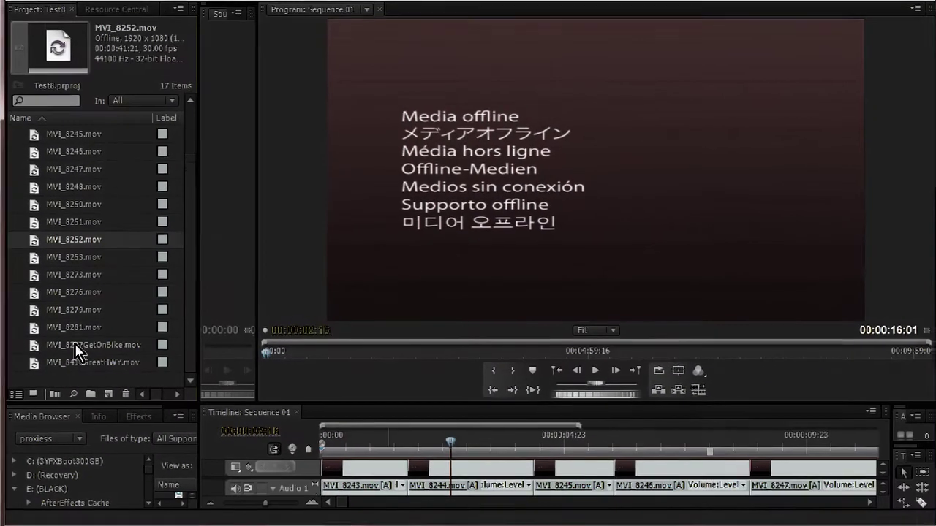
click(41, 366)
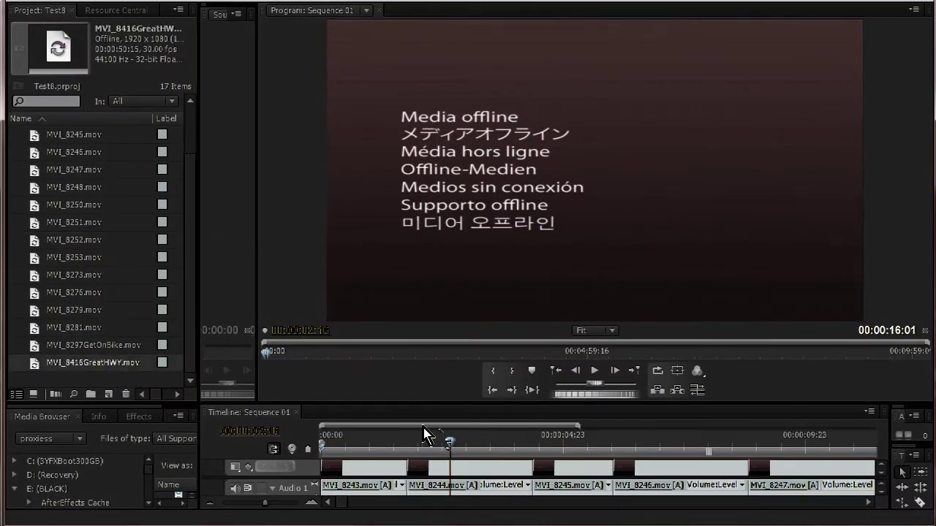
click(596, 373)
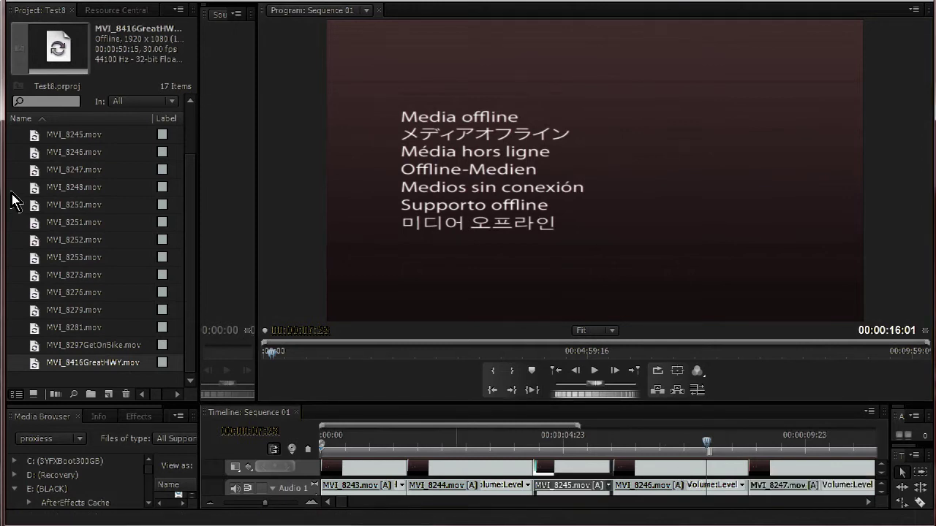
click(29, 222)
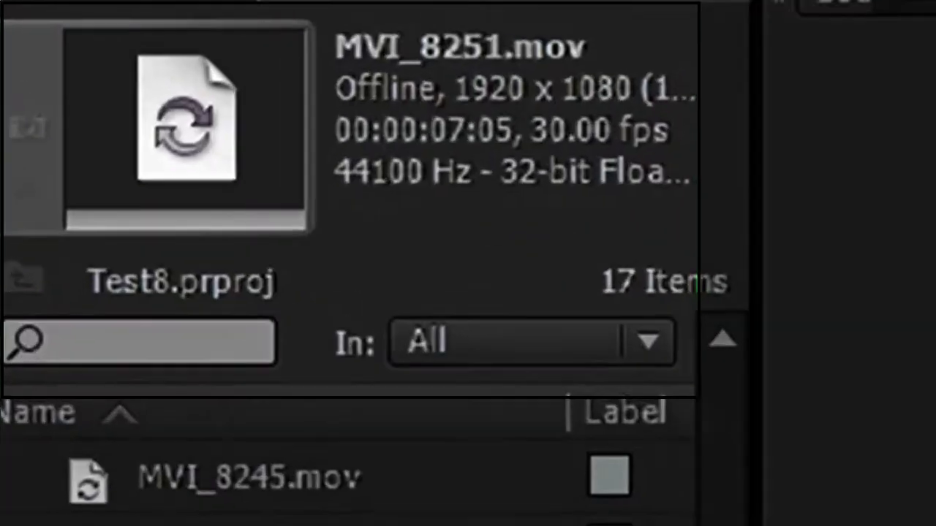
key(Down)
key(Down)
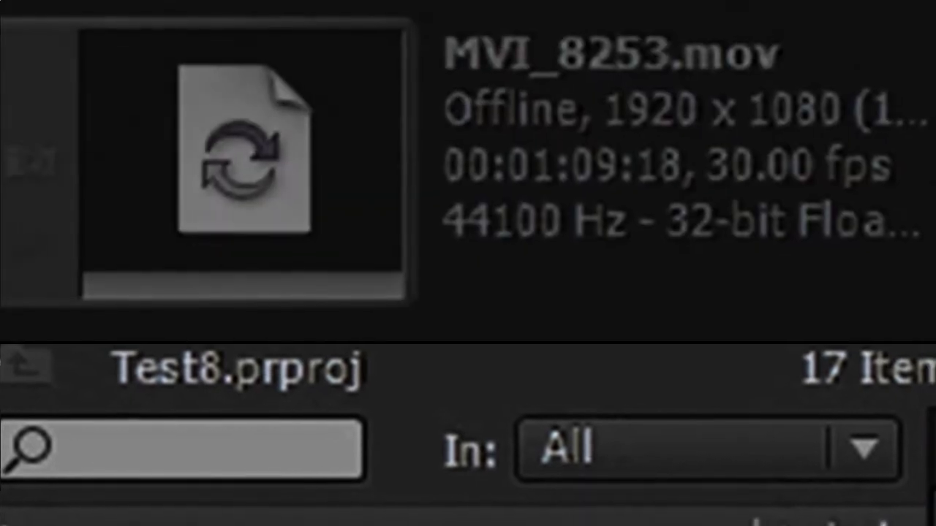
key(Home)
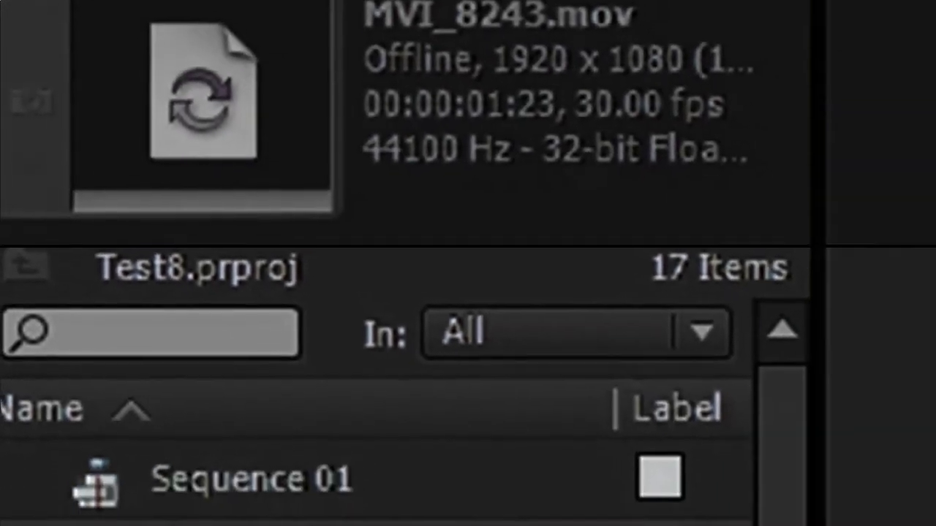
scroll(220, 482, down, 3)
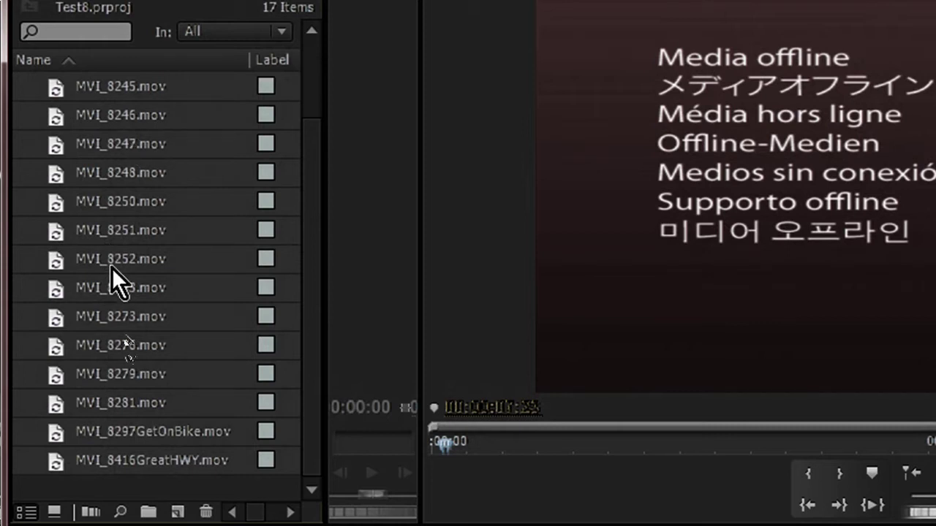
- Relink the offline clips via Link Media to MVI_8243.mov in the proxiess folder
right_click(56, 236)
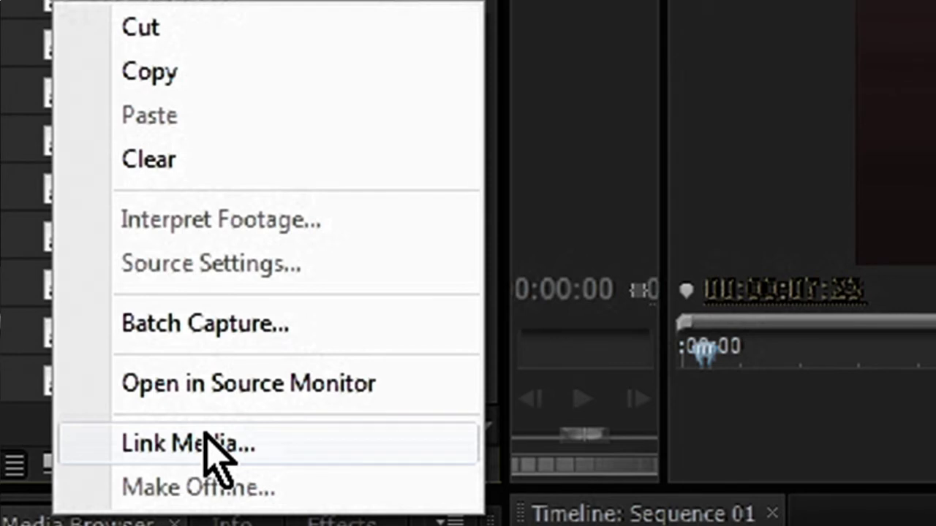
click(209, 443)
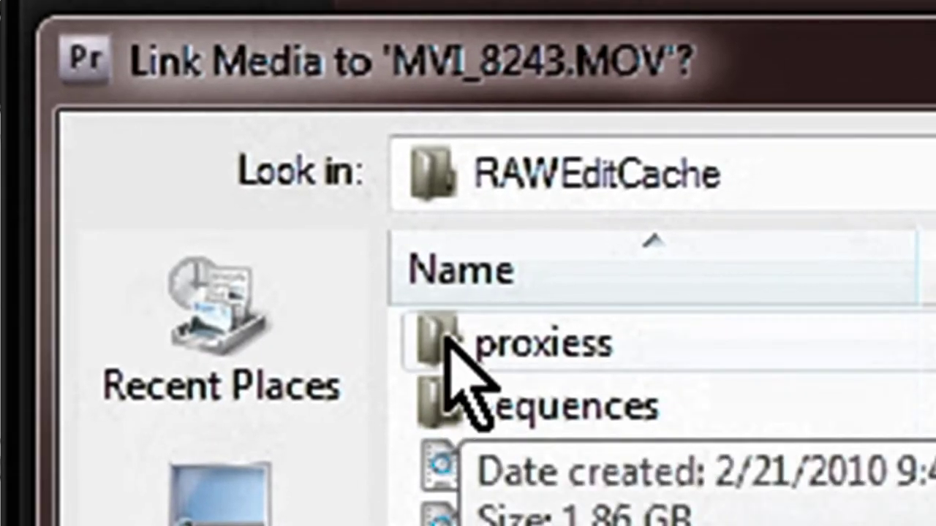
double_click(448, 340)
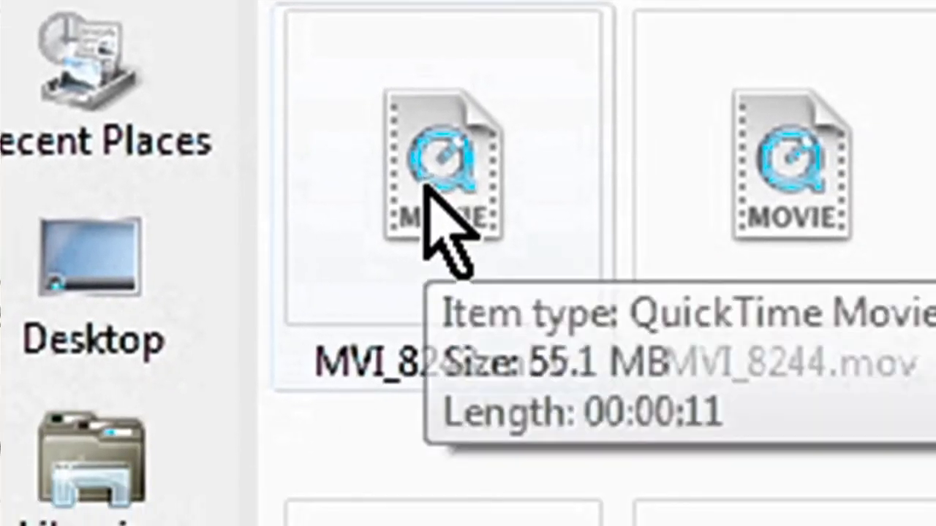
click(426, 188)
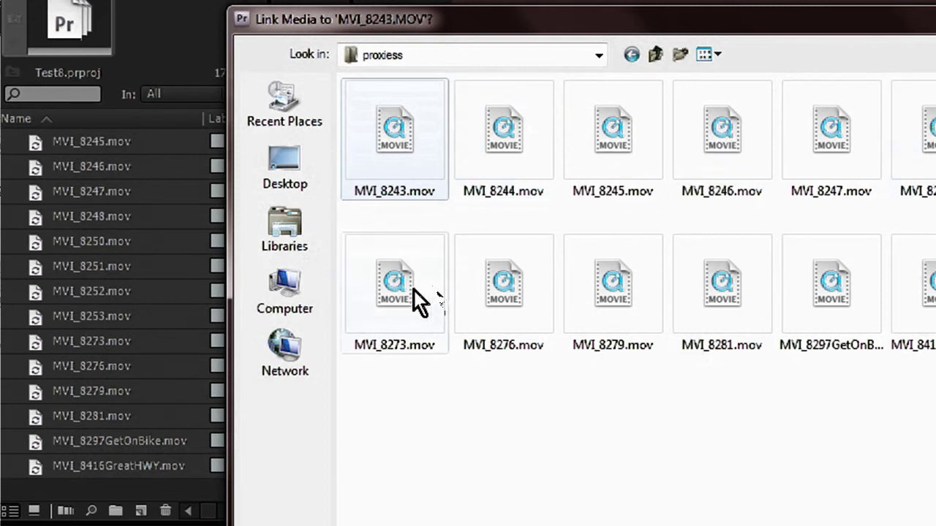
double_click(402, 138)
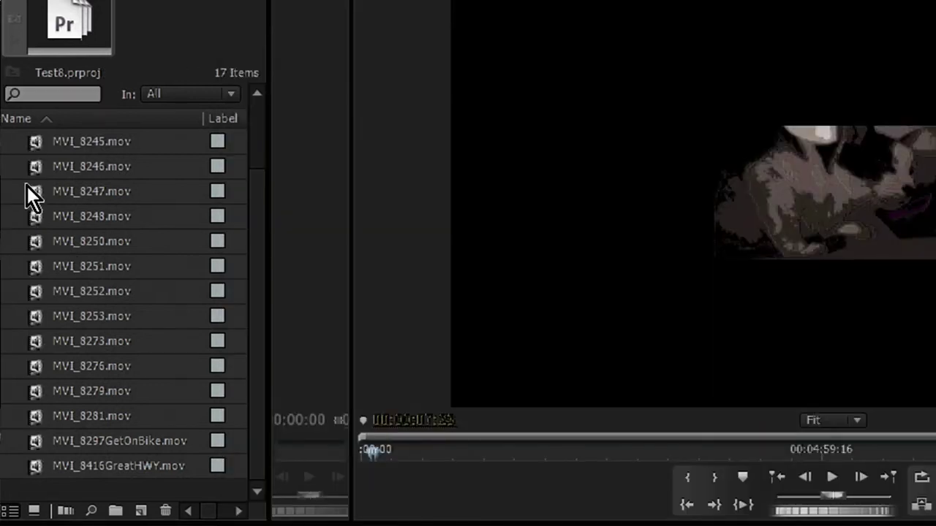
click(30, 195)
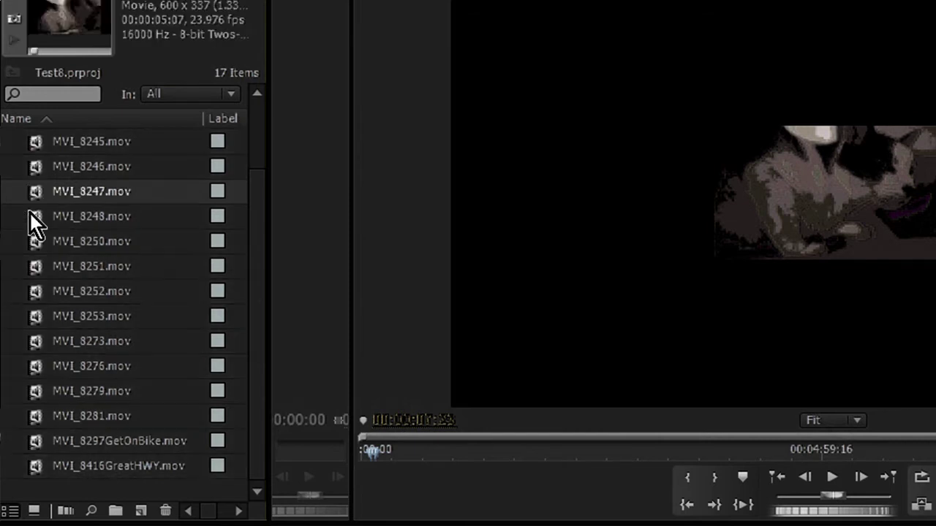
click(33, 219)
click(40, 243)
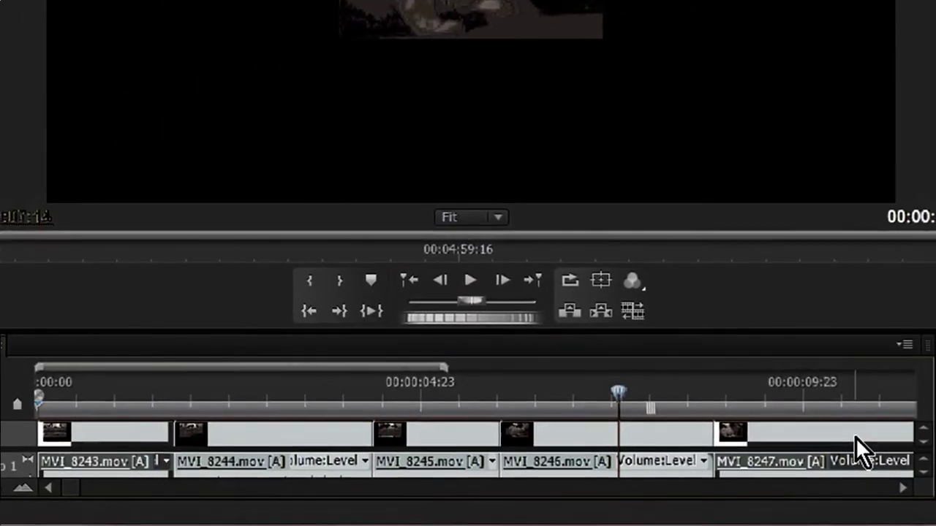
- Zoom out the timeline and apply Scale to Frame Size to the sequence clip
key(minus)
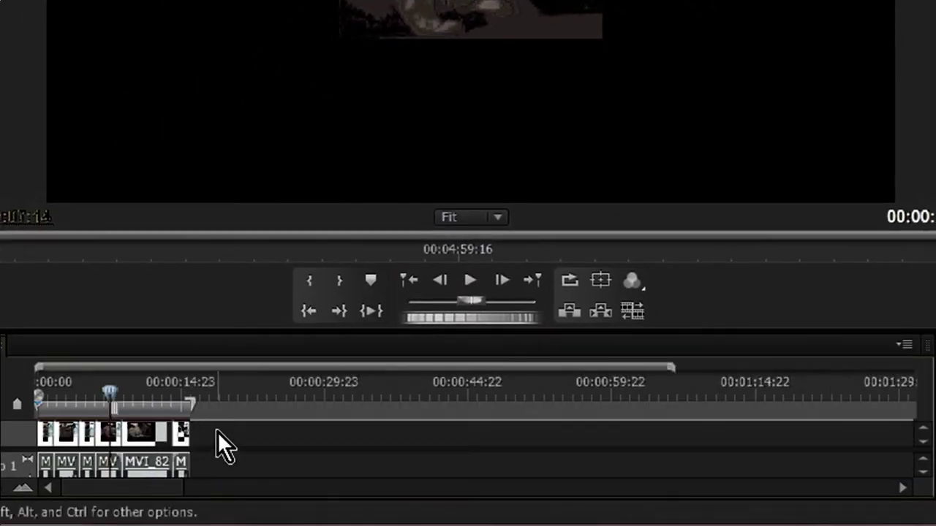
right_click(139, 431)
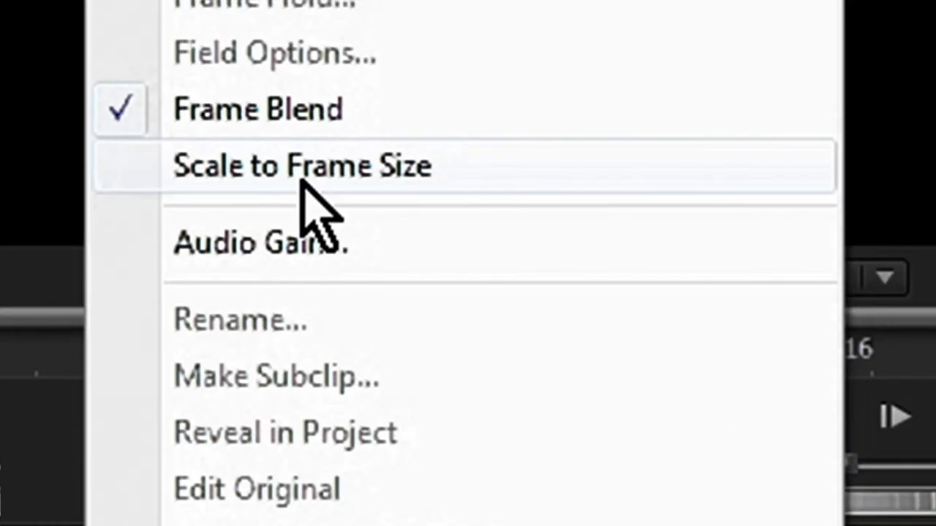
click(301, 181)
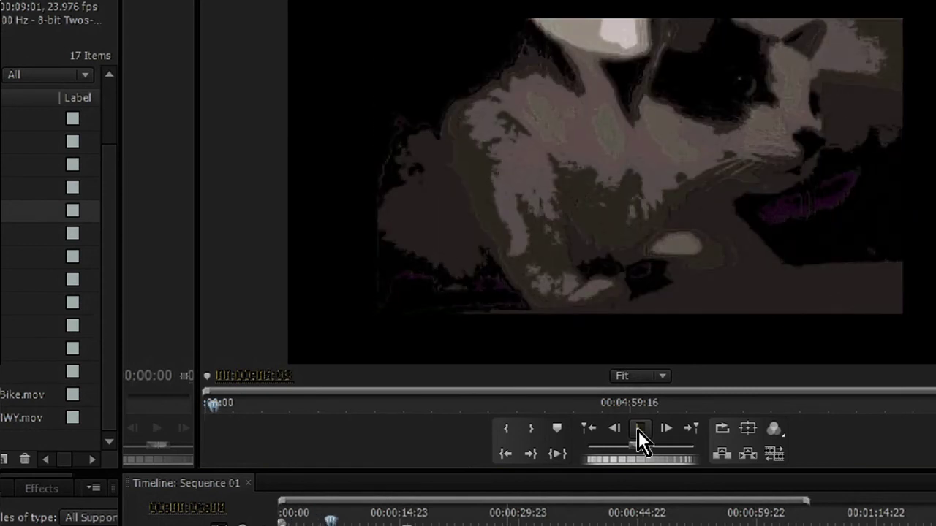
- Stop playback and ripple-trim the out-points of MVI_8246, MVI_8245, MVI_8244 and MVI_8243
click(638, 429)
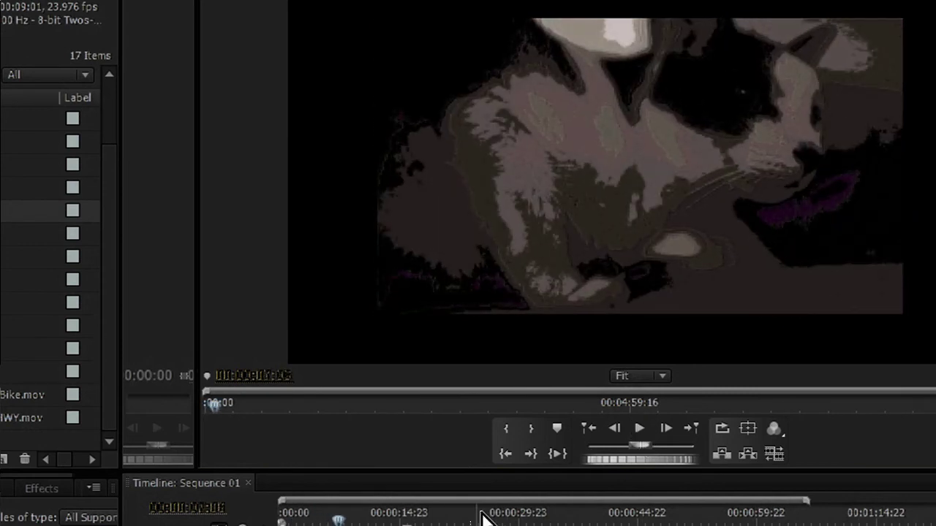
click(367, 522)
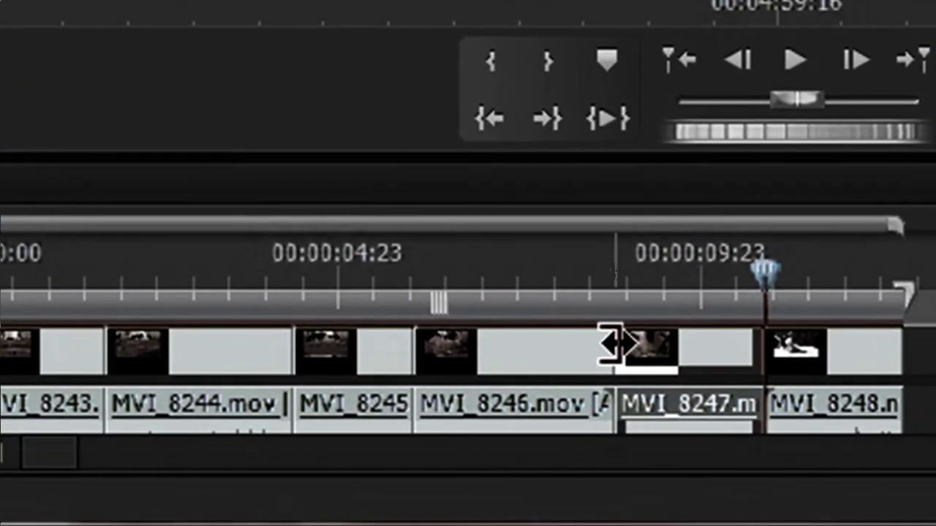
drag(583, 363, 547, 366)
click(407, 350)
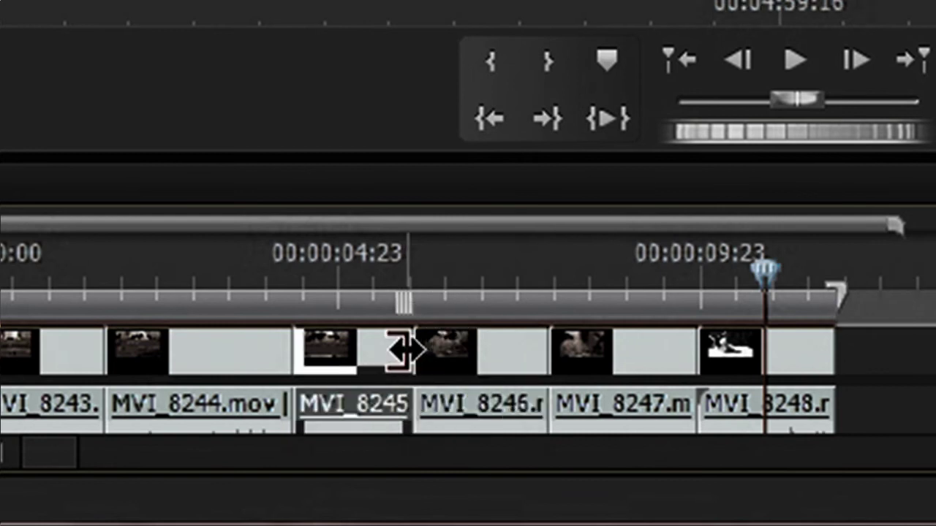
drag(407, 350, 240, 348)
drag(102, 348, 66, 348)
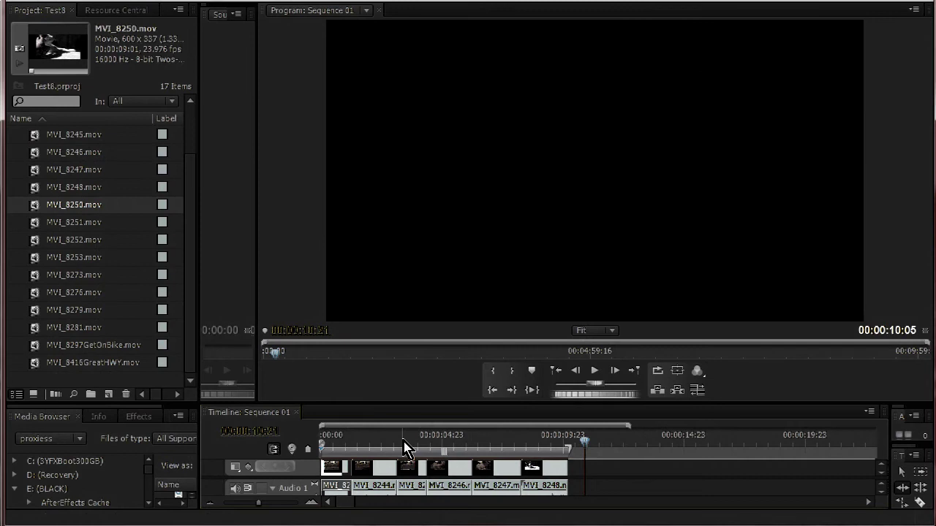
click(404, 446)
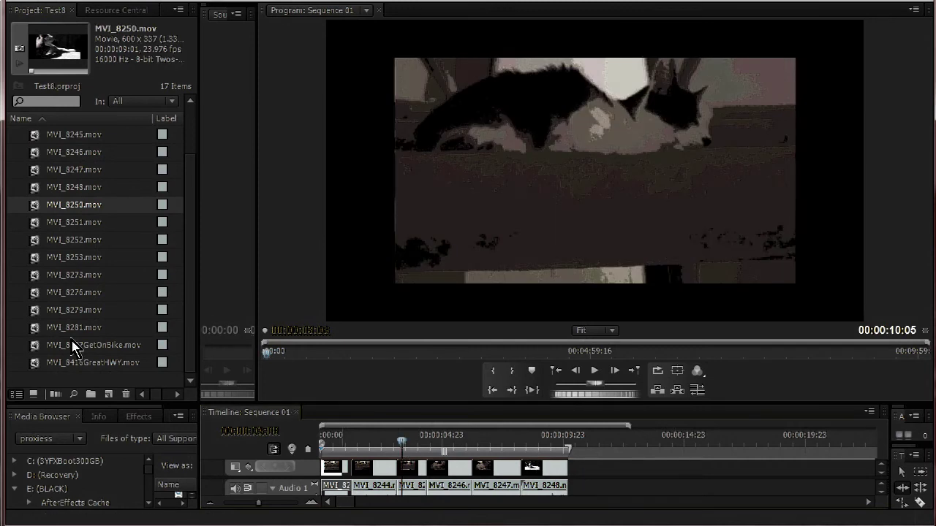
click(52, 362)
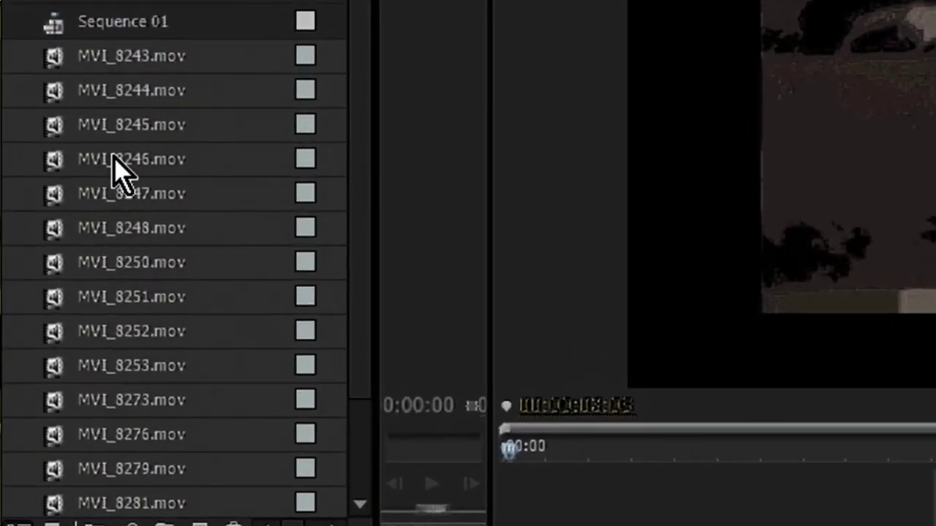
- Make the project clip's proxy media offline, keeping the files on disk
right_click(113, 157)
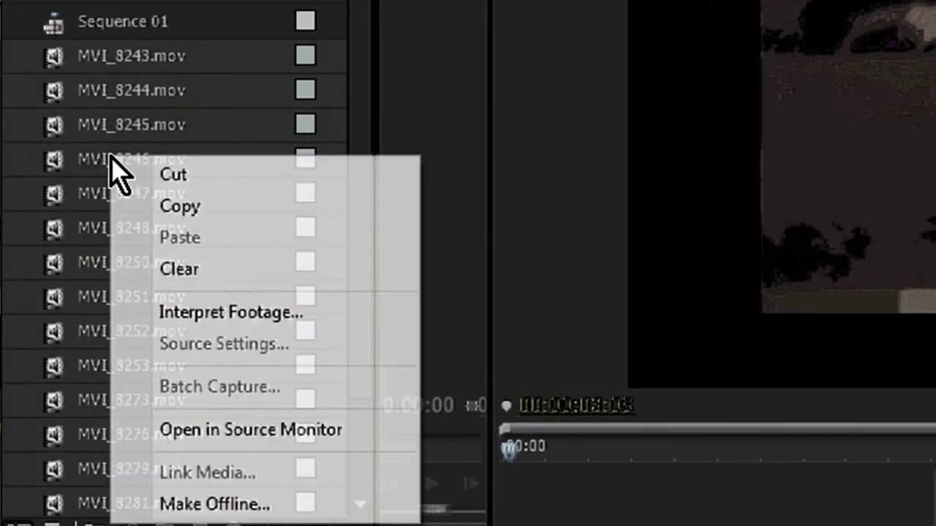
click(184, 506)
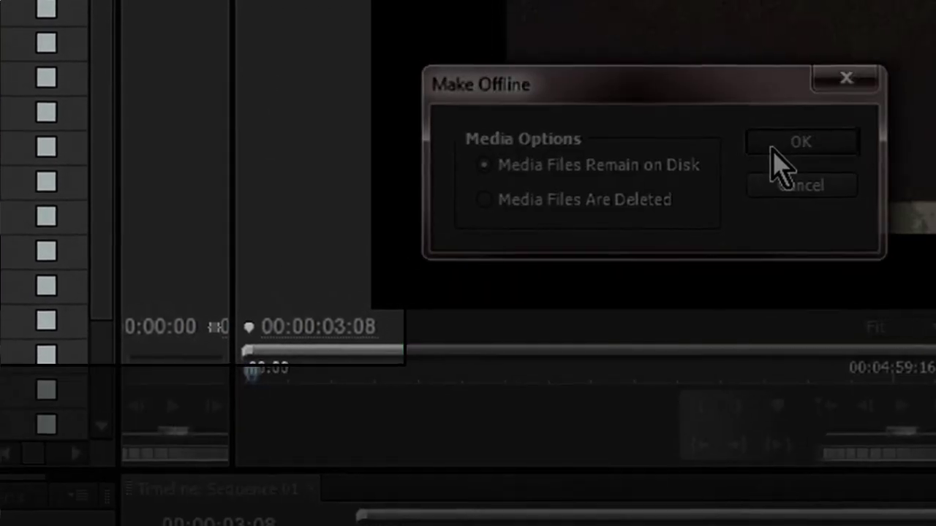
click(774, 146)
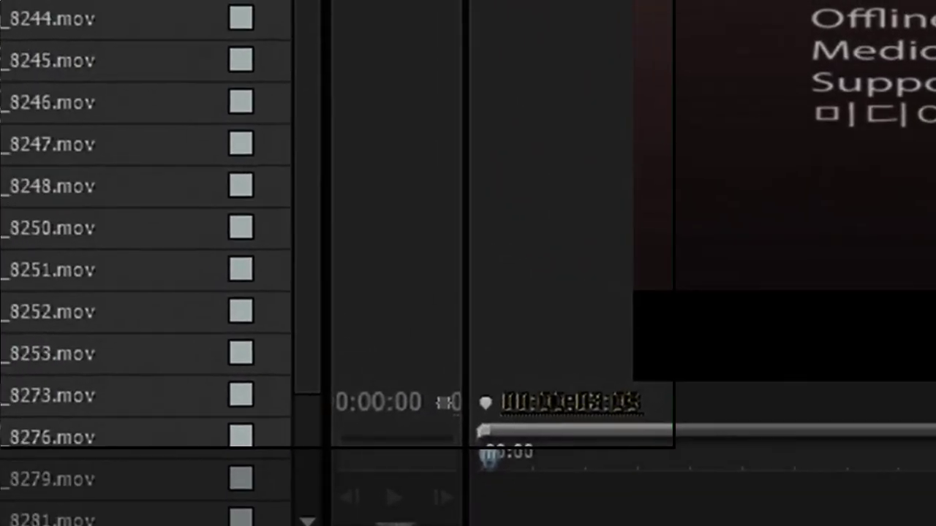
- Relink the offline clip to the full-resolution MVI_8416GreatHWY original in RAWEditCache
right_click(7, 437)
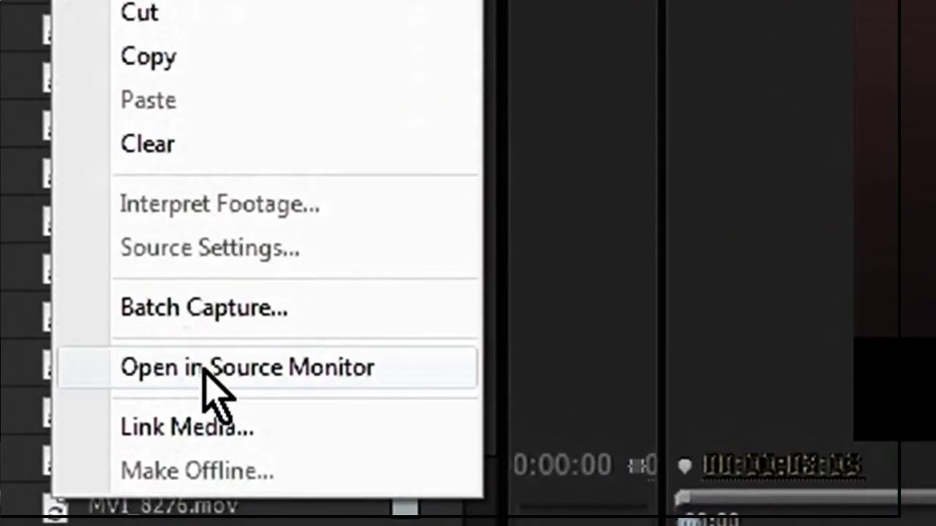
click(240, 434)
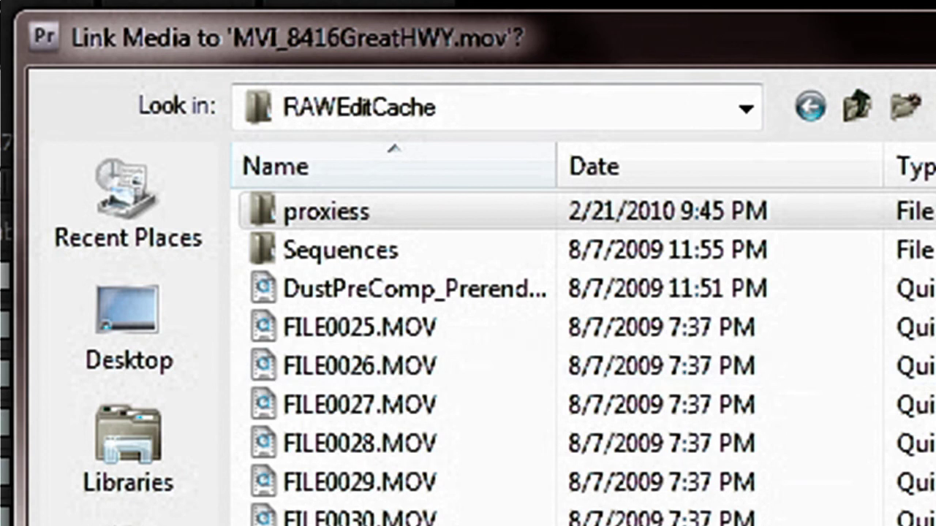
scroll(394, 350, down, 20)
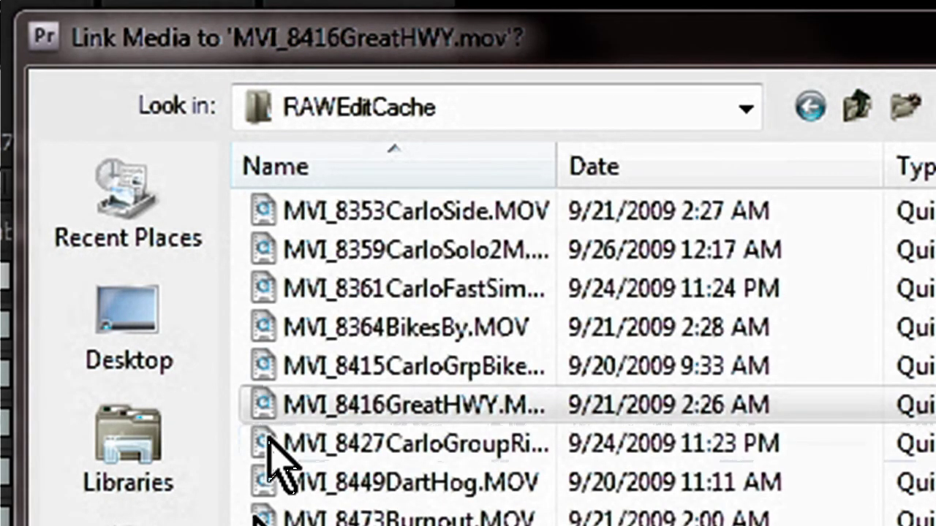
click(276, 414)
double_click(453, 404)
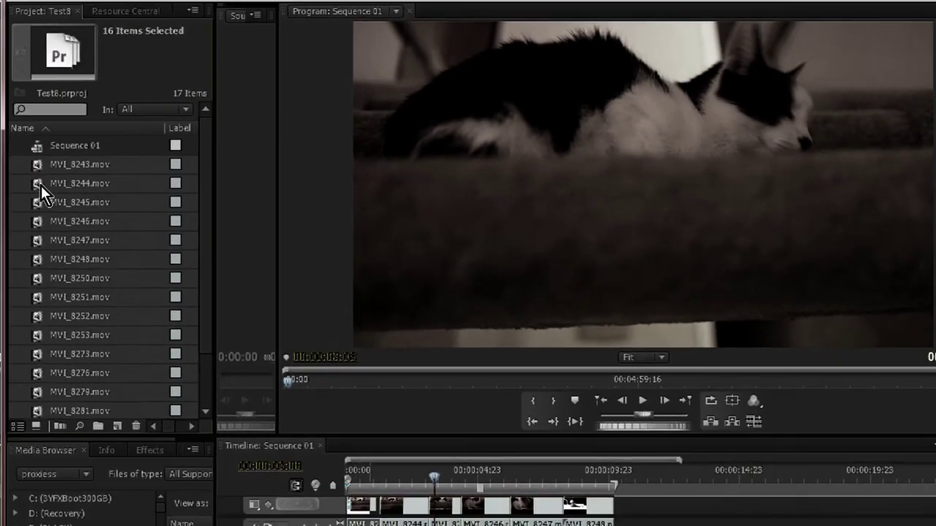
click(40, 185)
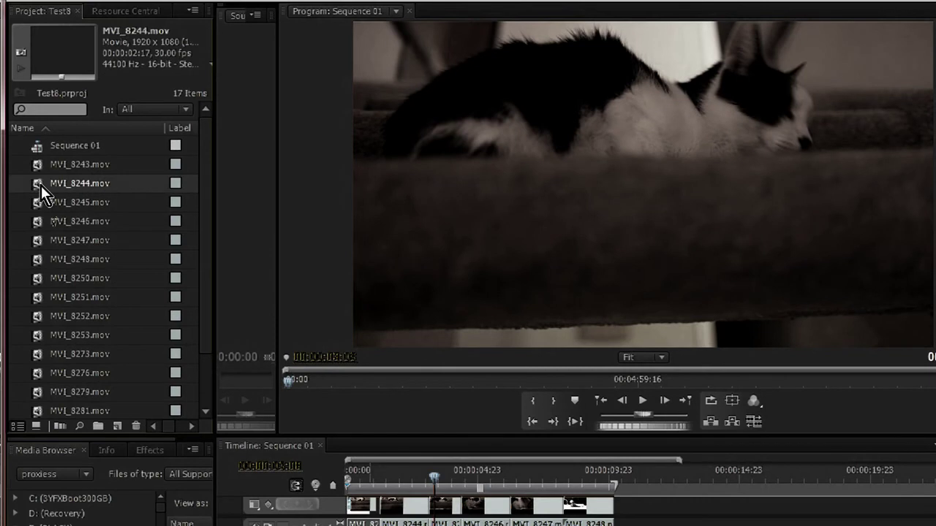
click(40, 207)
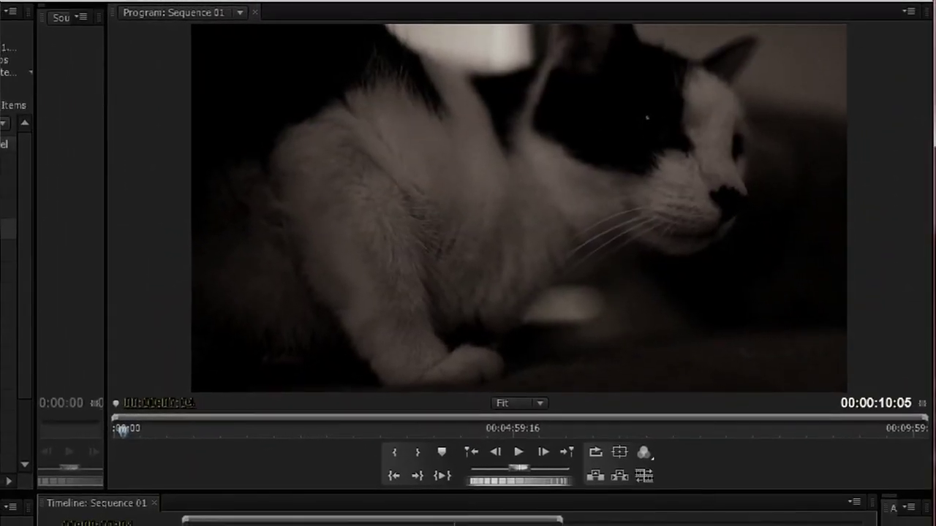
key(alt+f)
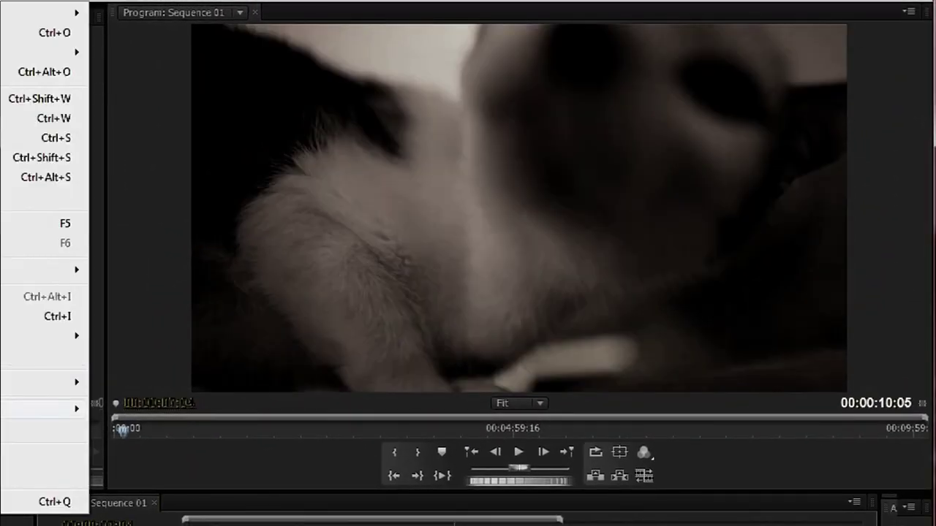
mouse_move(34, 387)
click(176, 385)
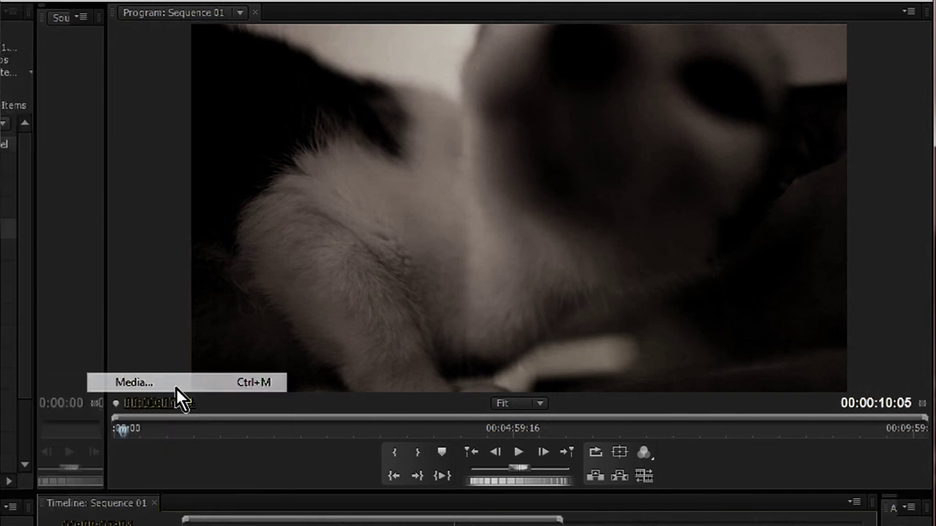
click(381, 344)
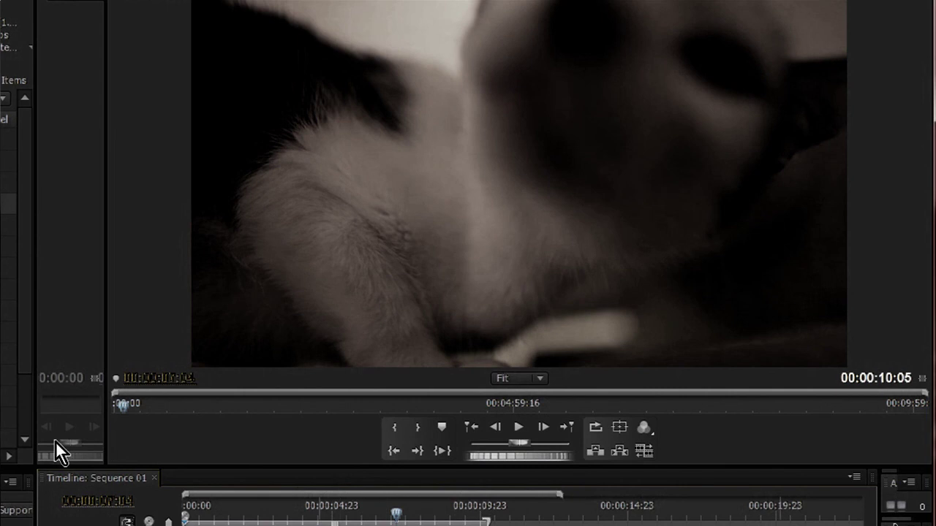
- Save the project with Ctrl+S and shift the midtones wheel in the Three-Way Color Corrector
key(ctrl+s)
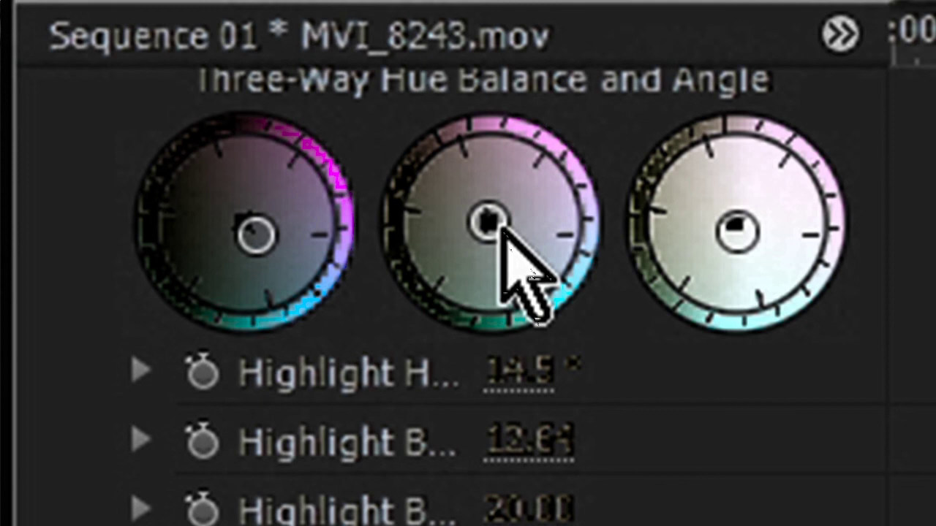
drag(503, 224, 554, 254)
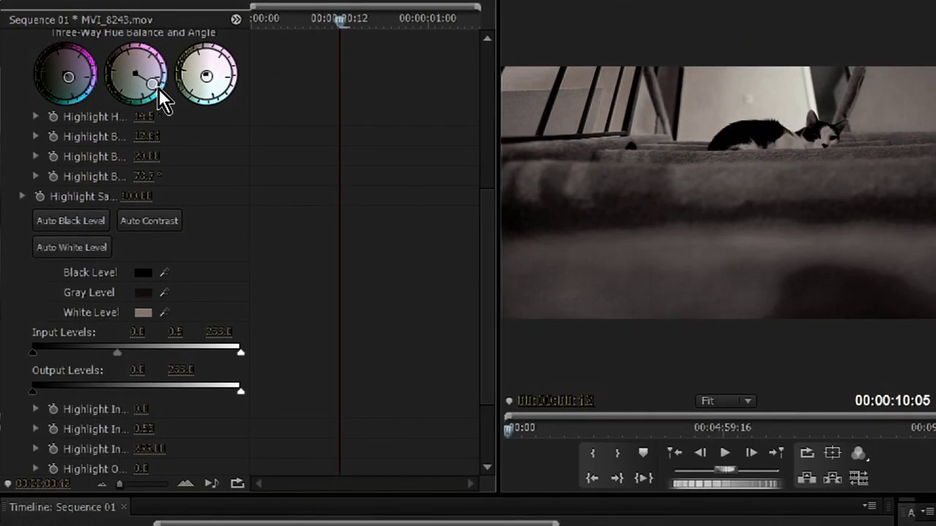